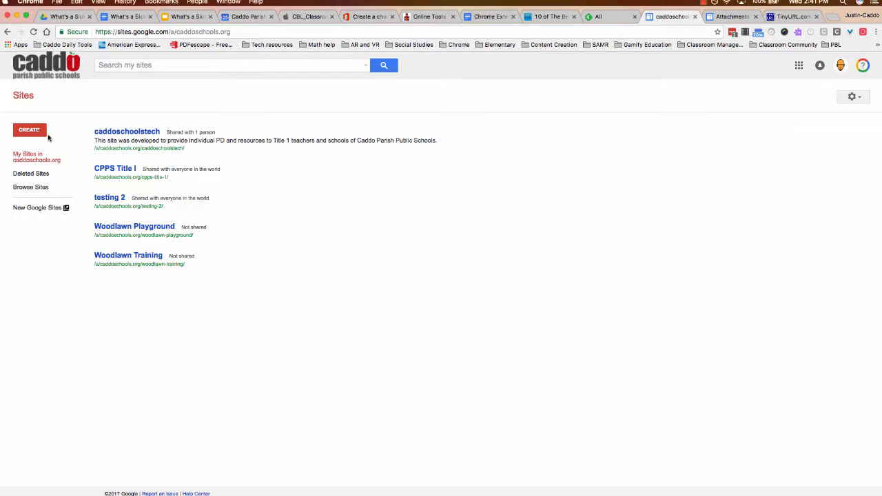
Start creating a new site in classic Google Sites
click(108, 64)
click(152, 32)
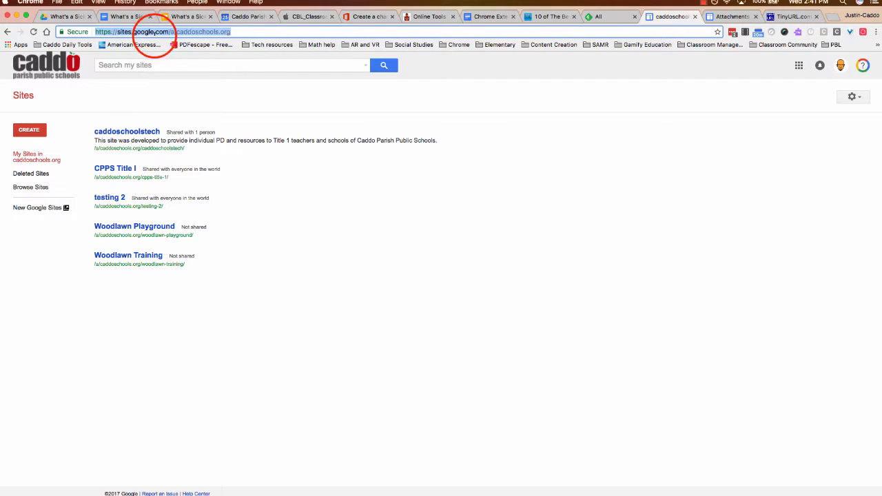
click(36, 132)
click(41, 142)
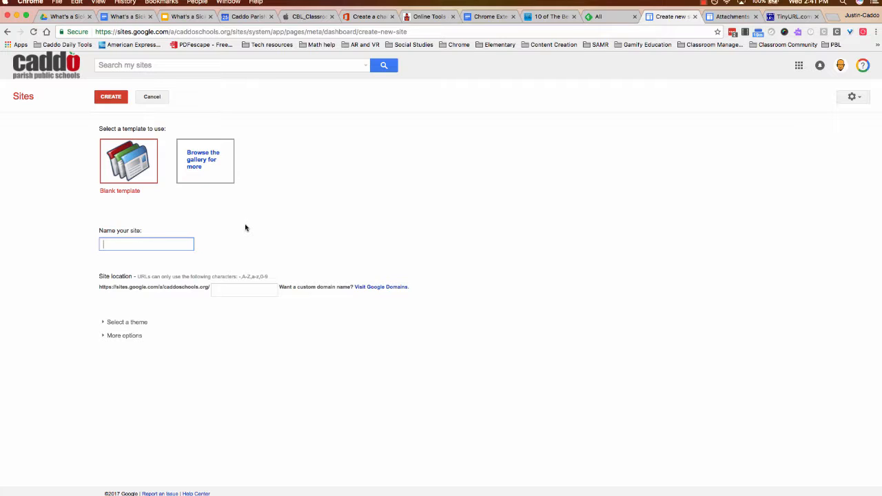
Name the site 'Lee school file hosting', choose the Blank template, and create it
text(Lee school file hosting)
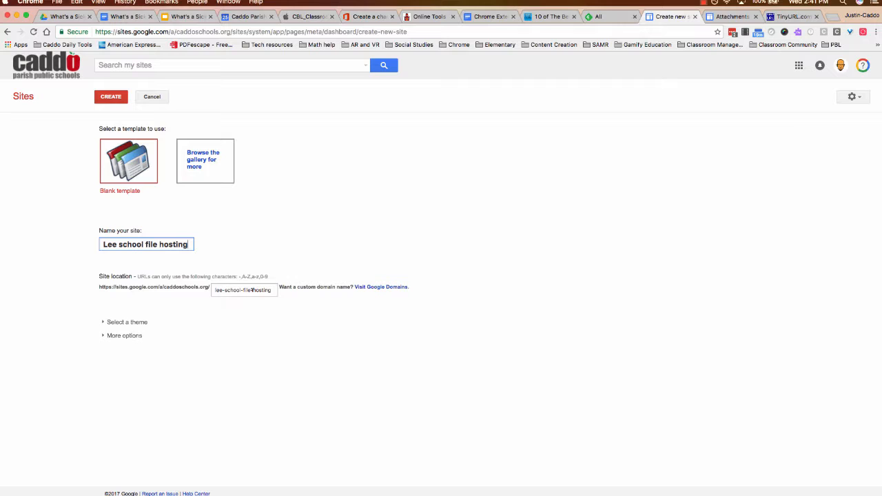
click(136, 171)
click(113, 98)
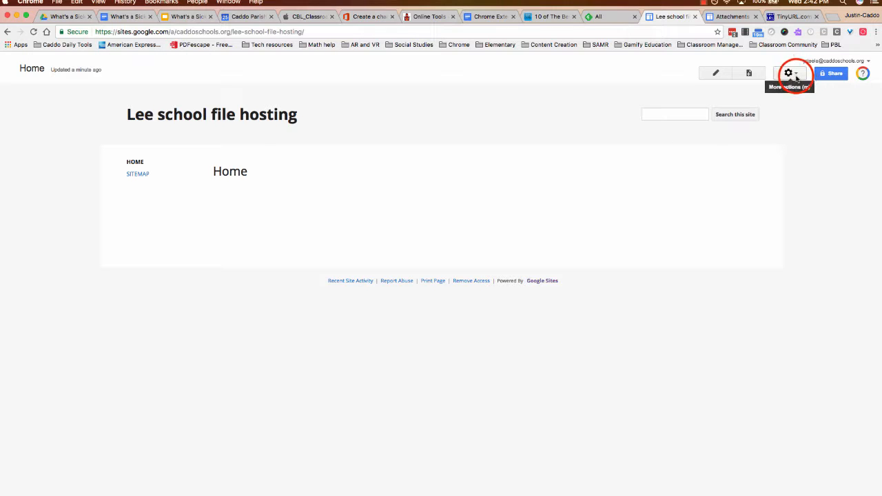
Go to the site's Attachments list under Manage site
click(789, 73)
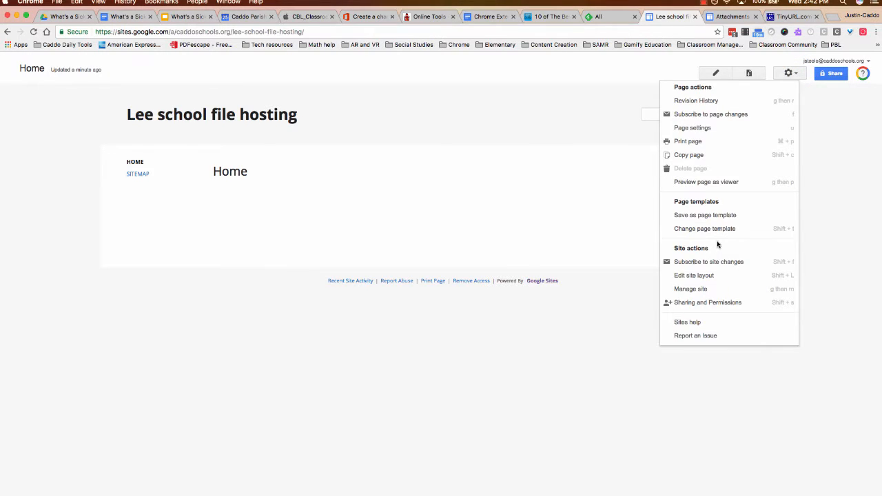
click(697, 289)
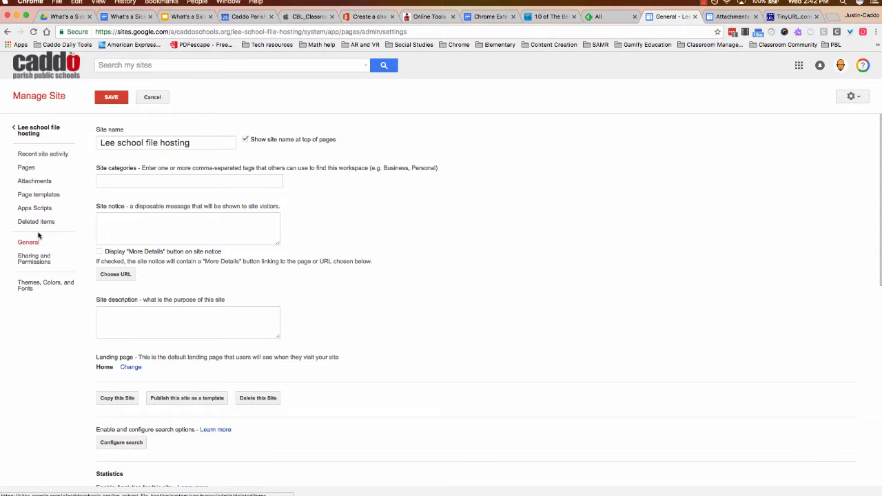
click(33, 183)
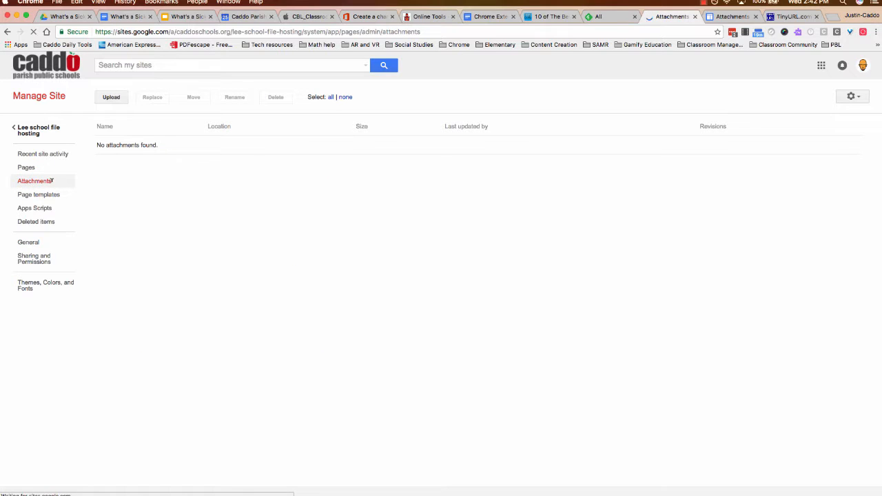
Upload the flyer THIRD AND FOURTH 2017[1].jpg as a site attachment
click(111, 98)
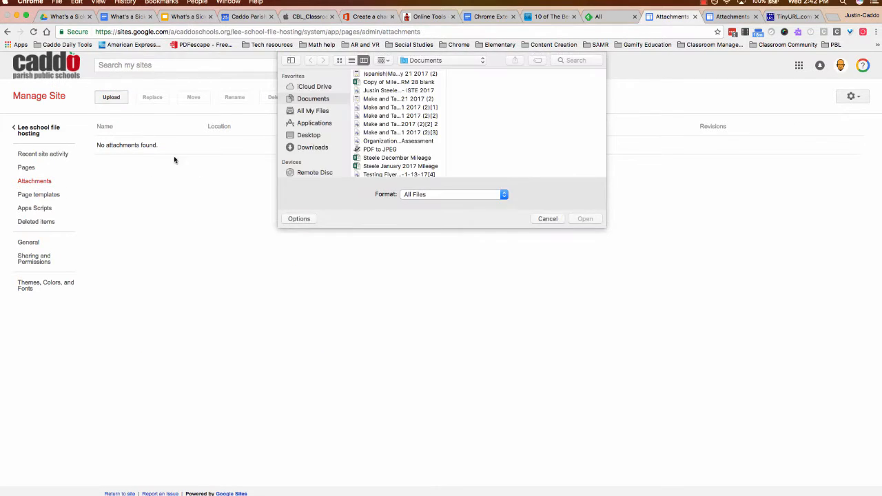
click(388, 100)
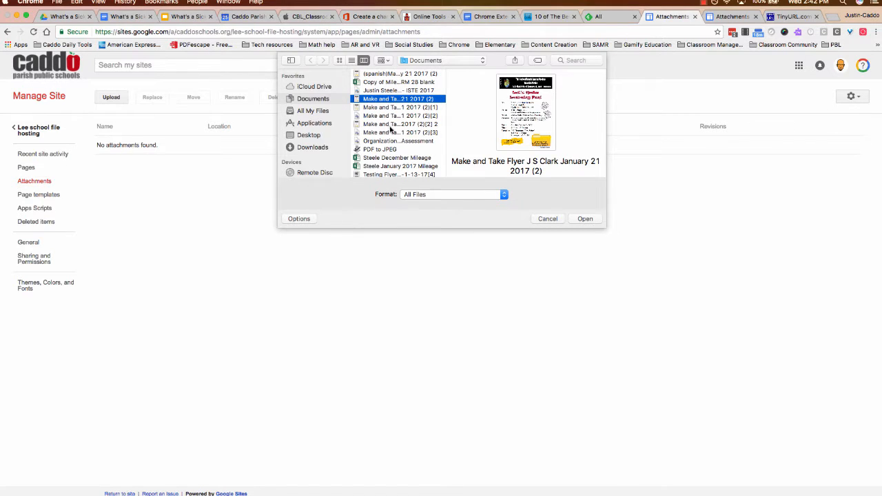
scroll(392, 130, down, 4)
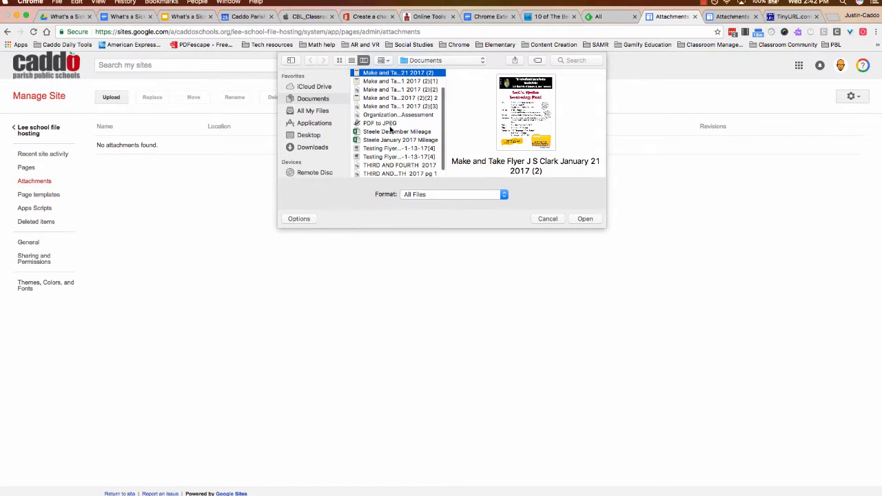
click(398, 173)
click(577, 219)
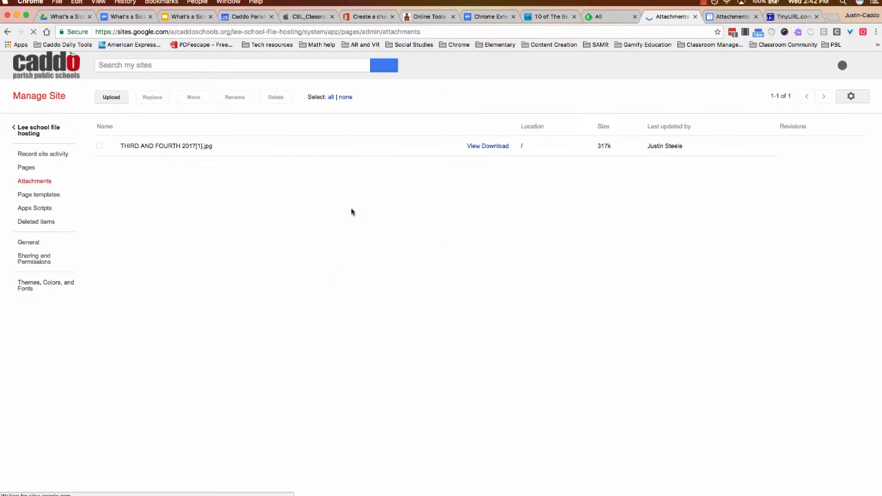
Open the uploaded flyer image in its own tab, copy its full URL, and move to a fresh tab for TinyURL
double_click(210, 145)
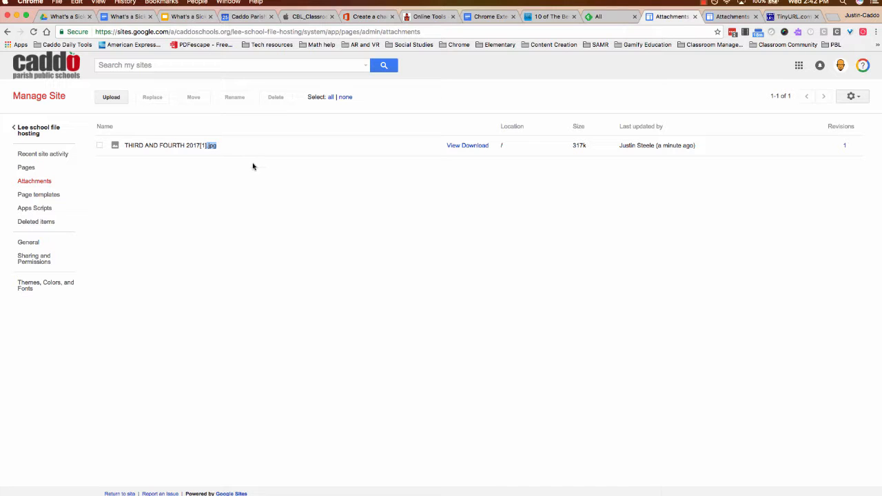
click(455, 146)
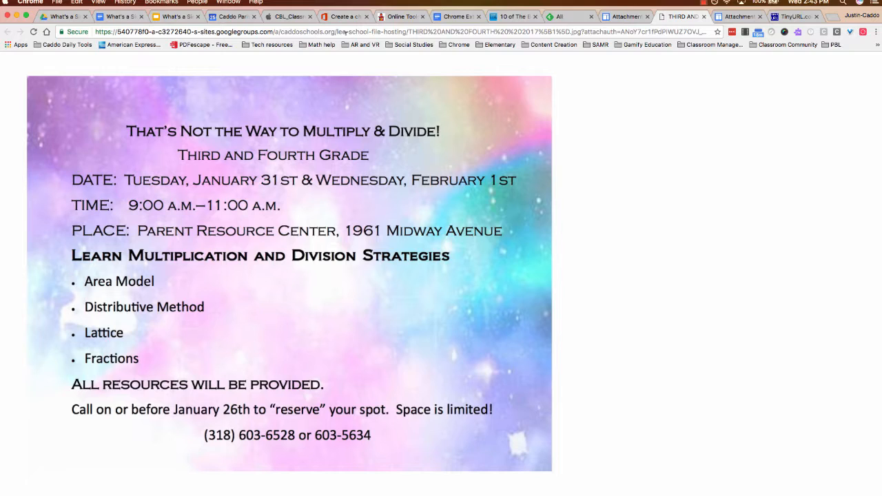
click(219, 31)
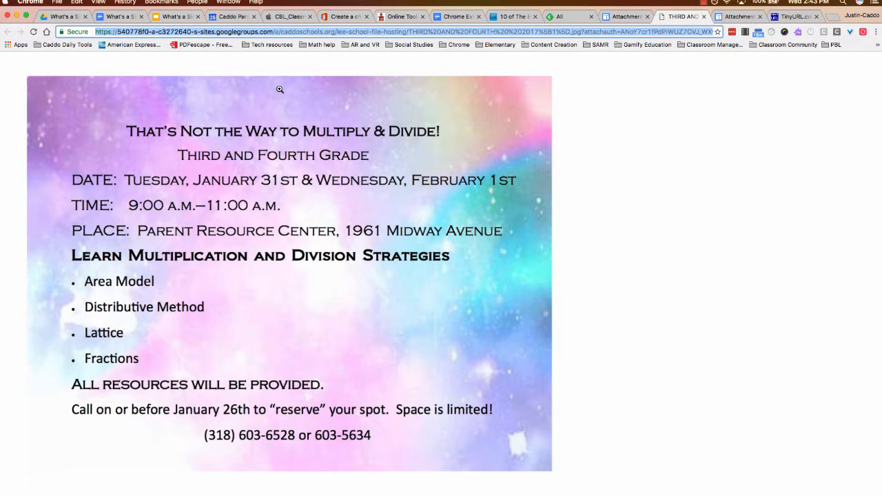
click(792, 17)
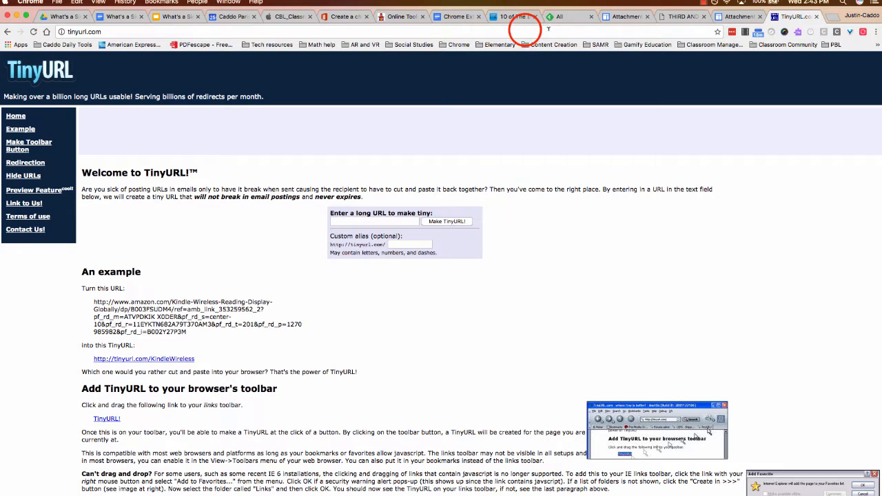
click(525, 29)
Load tinyurl.com and paste the flyer's long address into the long URL box
text(tiny)
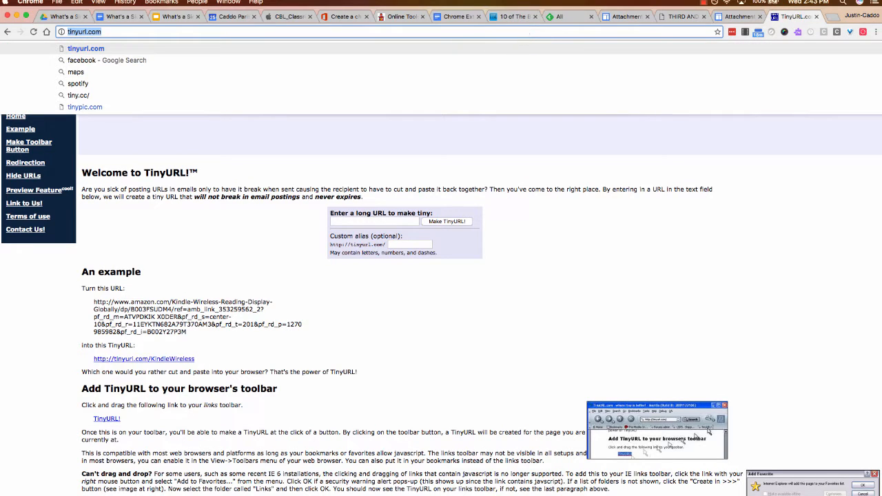
text(url.com)
key(Return)
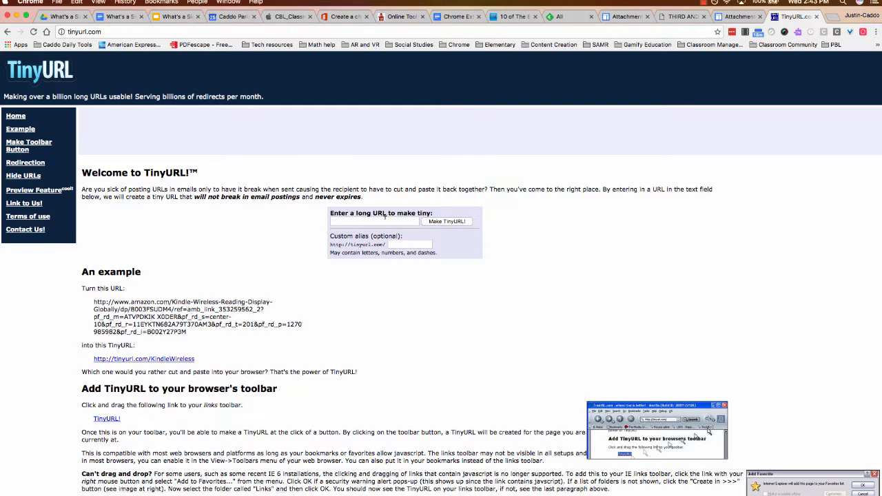
click(330, 214)
drag(330, 214, 434, 213)
click(382, 219)
click(383, 219)
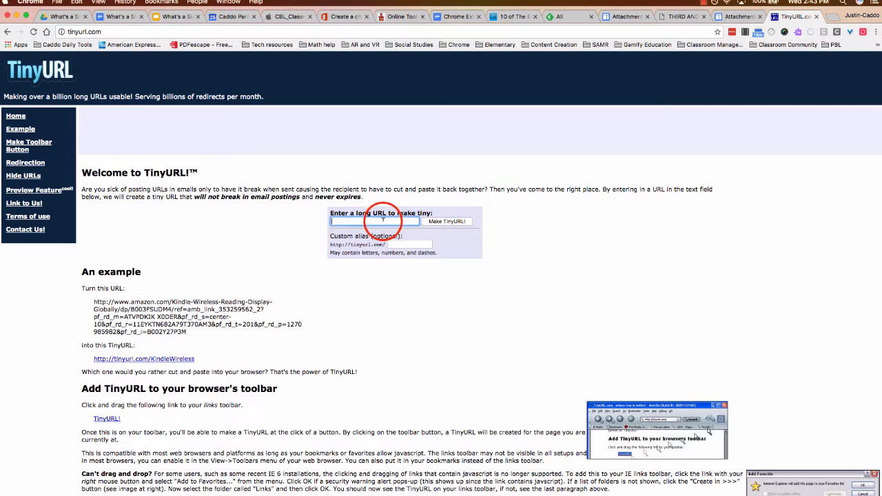
right_click(383, 219)
click(403, 266)
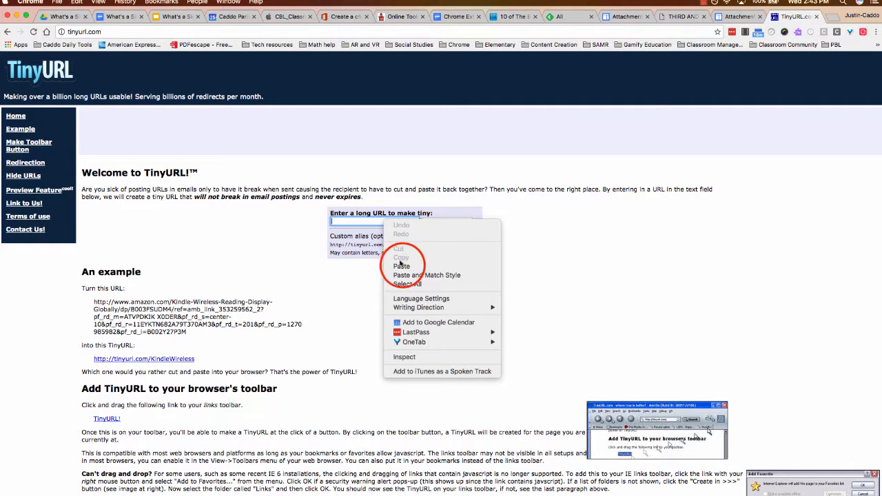
Set the custom alias to LeeMathSp17 and make the TinyURL
click(412, 242)
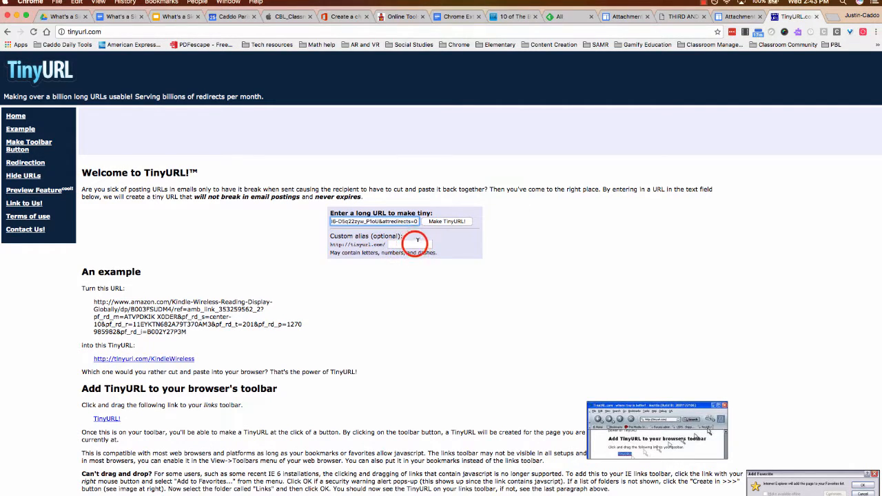
click(405, 241)
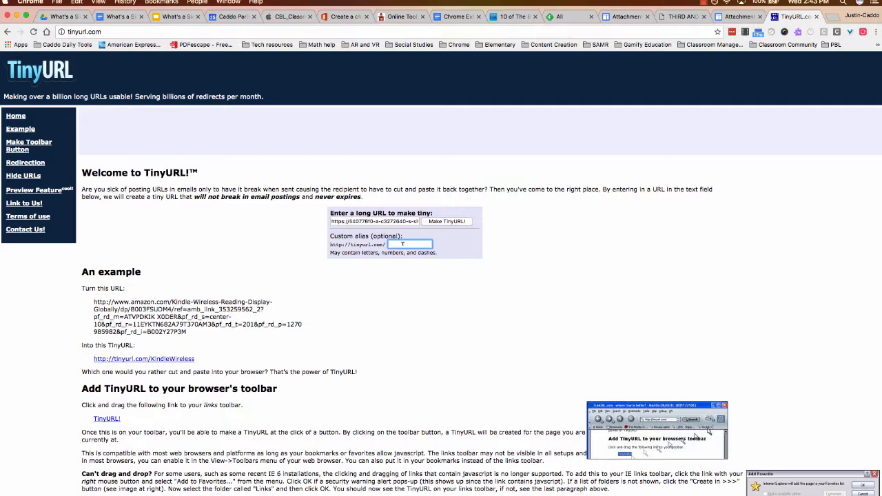
text(EE)
text(mathg)
click(412, 245)
click(398, 244)
click(398, 244)
key(BackSpace)
key(BackSpace)
text(ee)
click(390, 245)
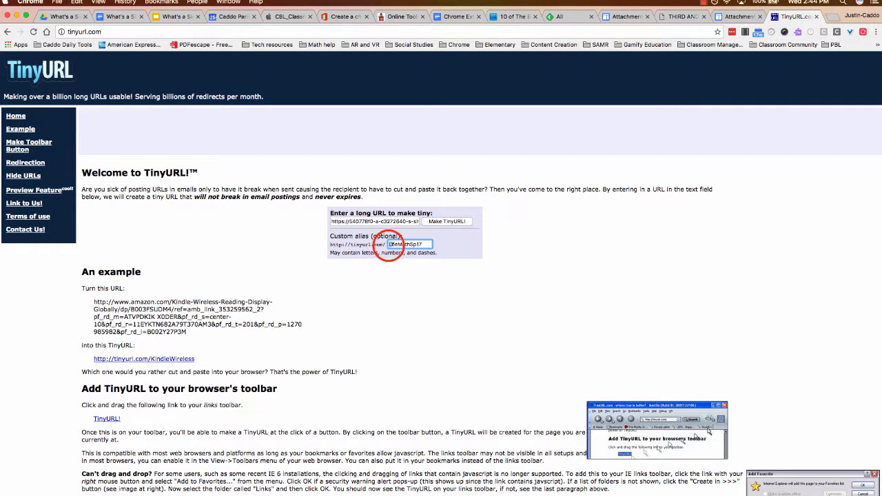
drag(390, 245, 427, 245)
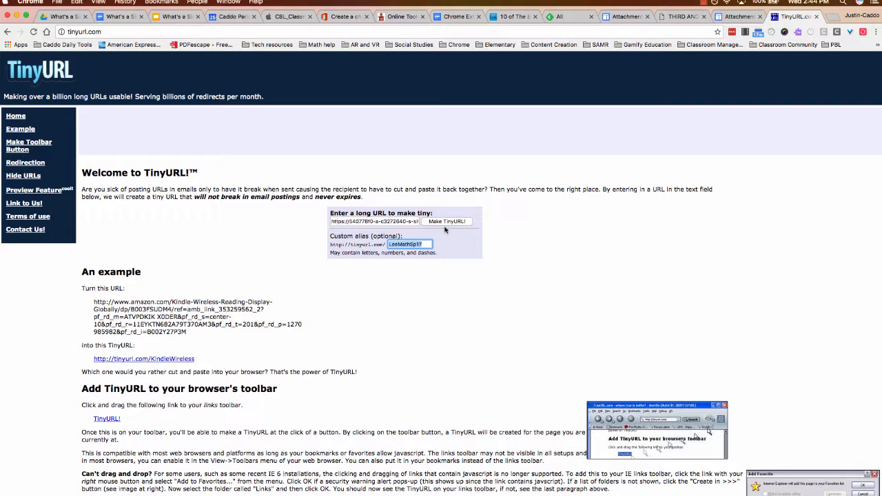
click(445, 224)
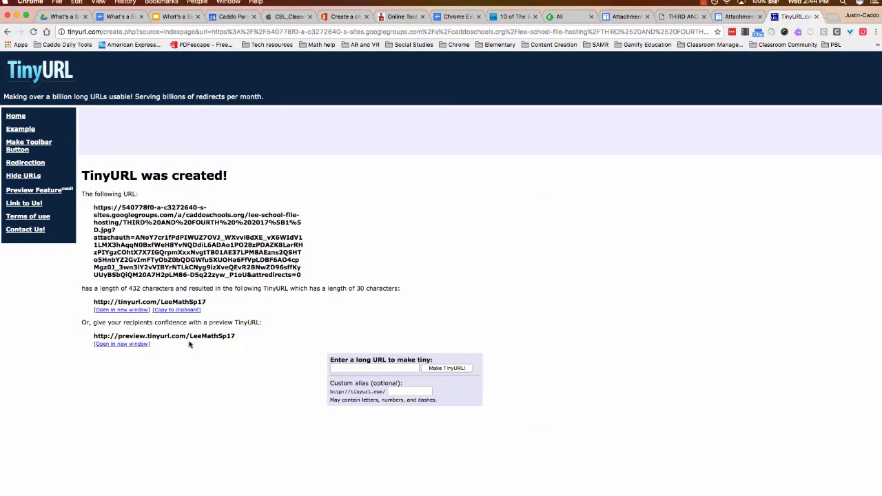
click(169, 310)
click(169, 310)
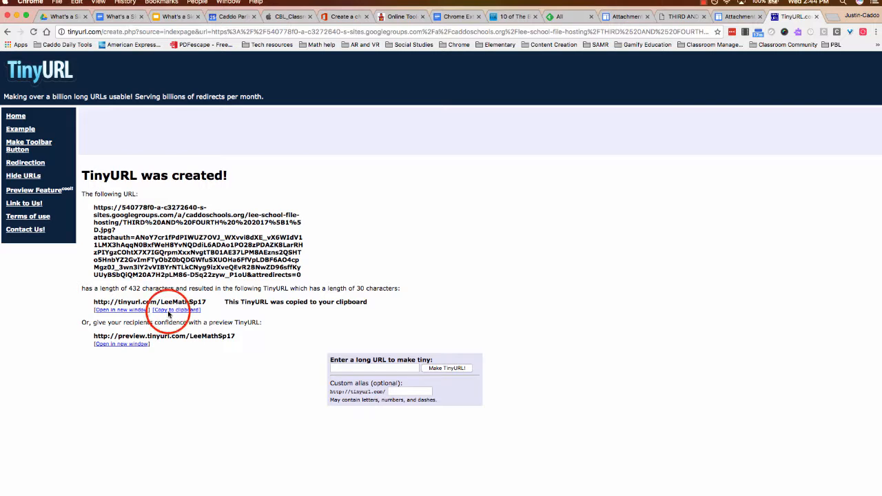